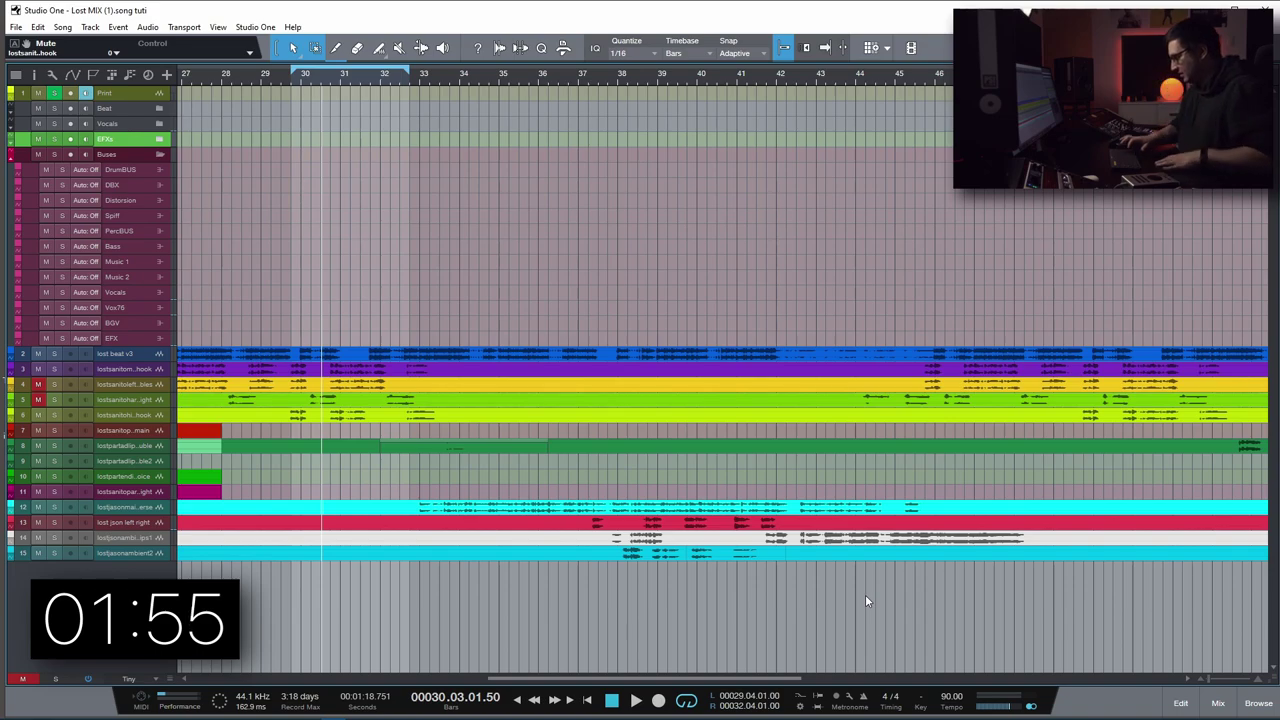
Step: Play and stop the looped section, then bring up the Mix console with F3
key(space)
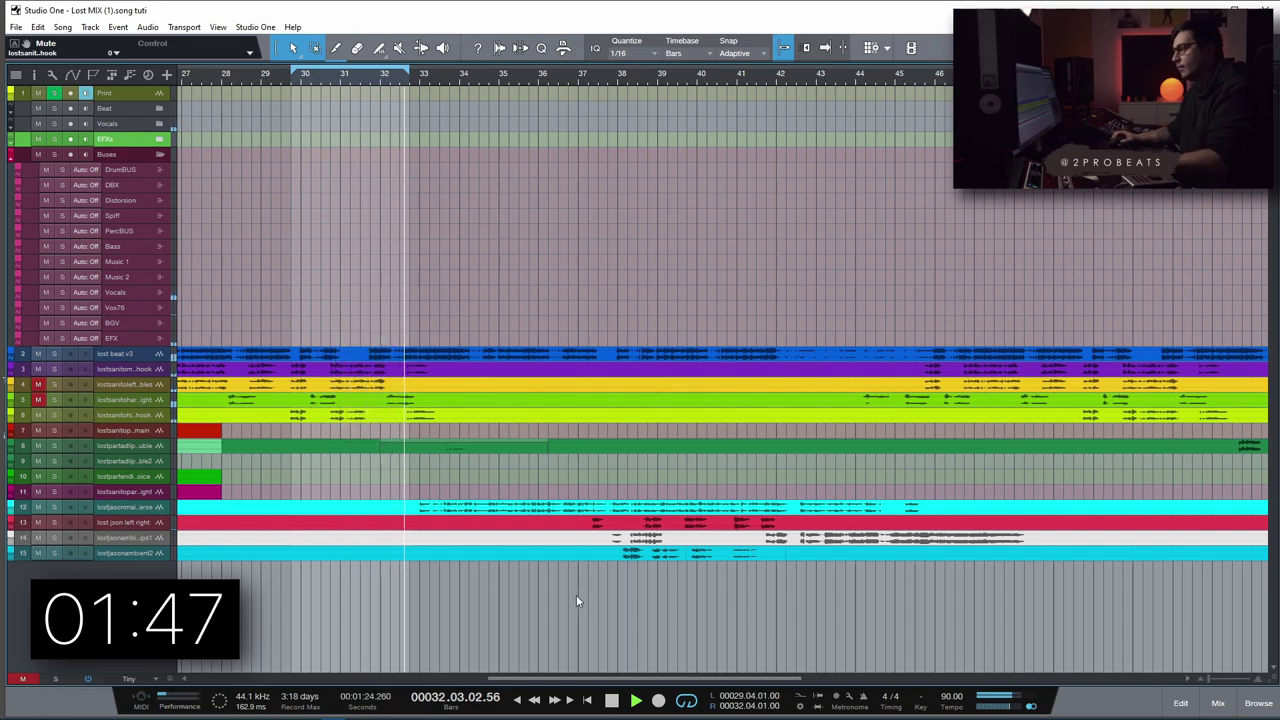
key(space)
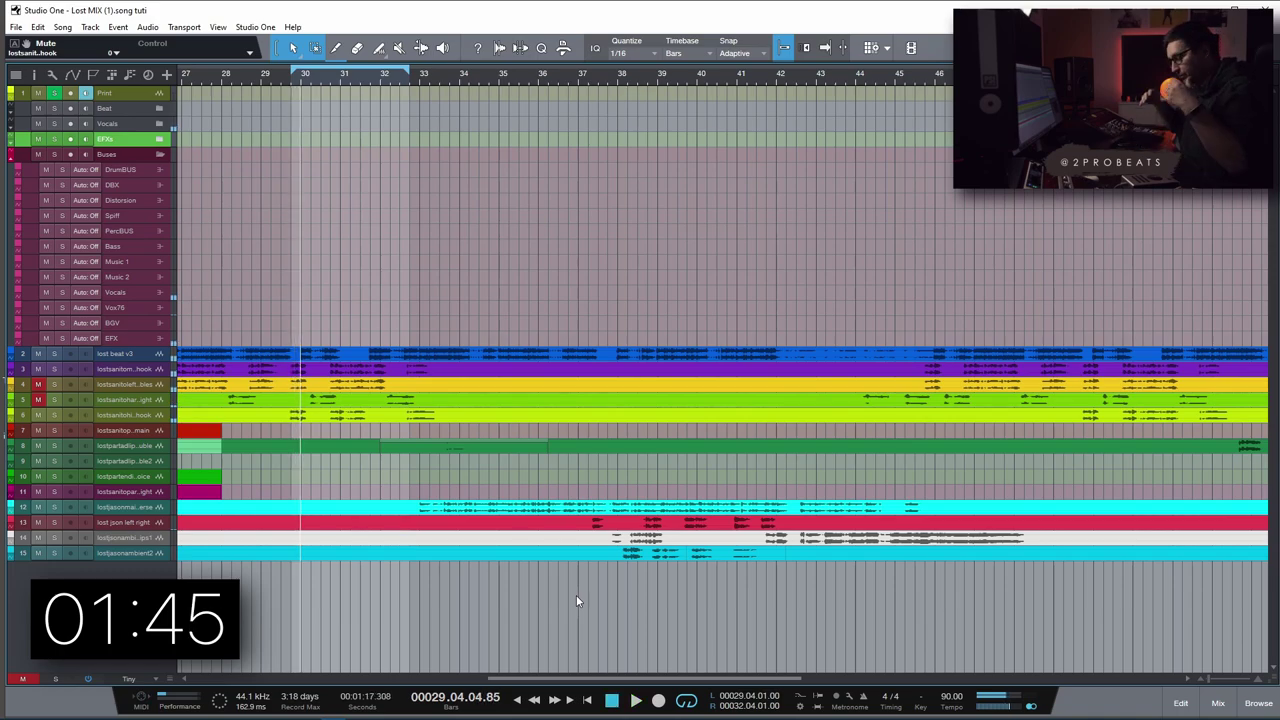
key(F3)
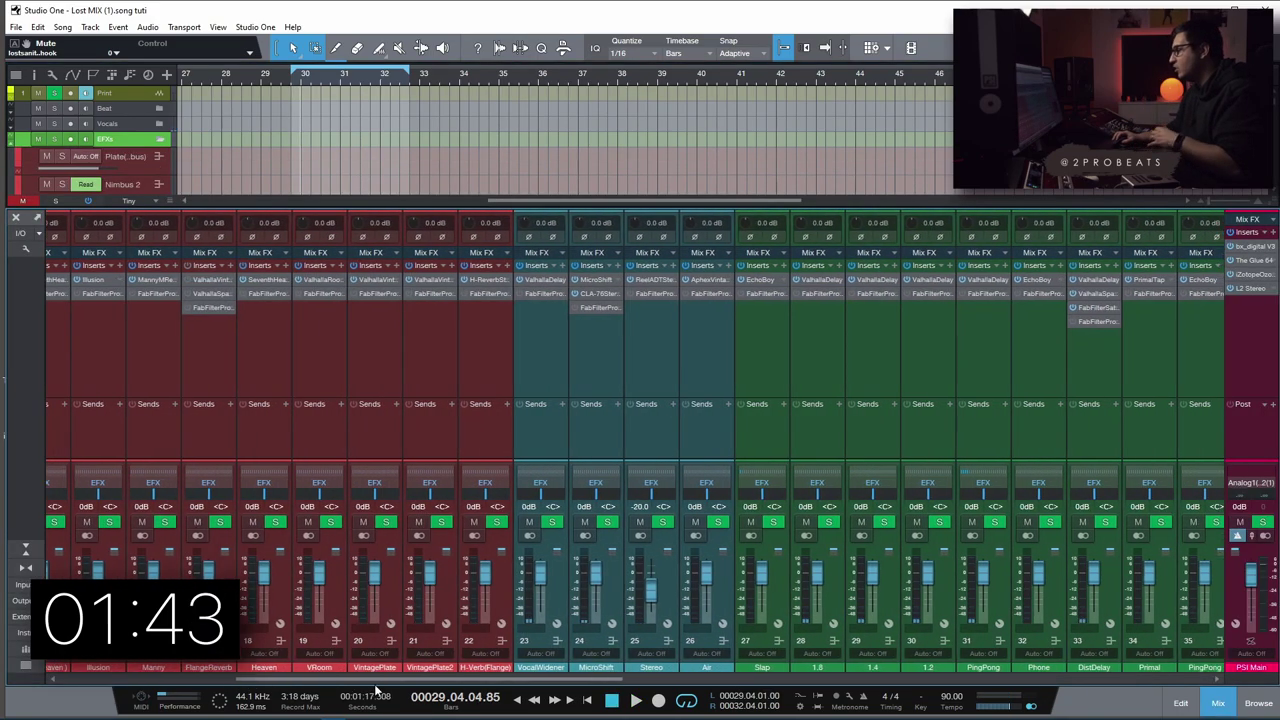
Step: Load 'Lead Spread Mixed' into channel 24's MicroShift and set its Mix to 100% wet
scroll(378, 690, right, 2)
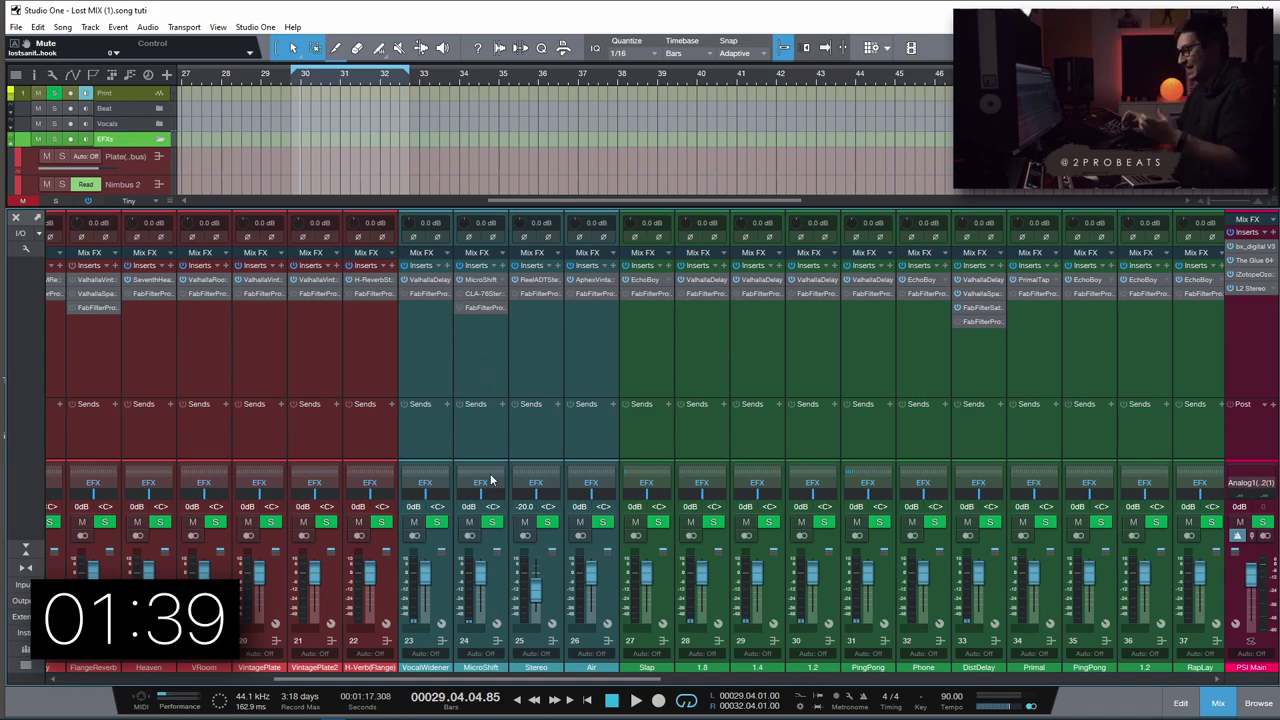
click(490, 481)
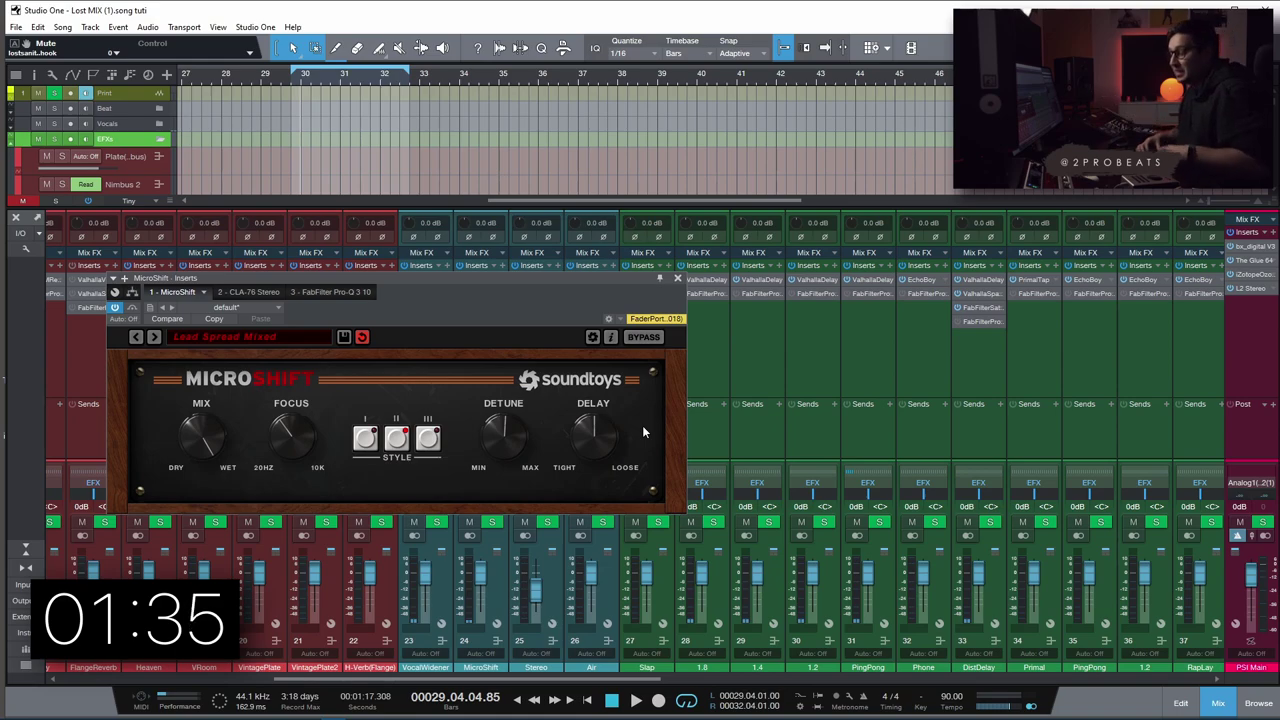
click(225, 337)
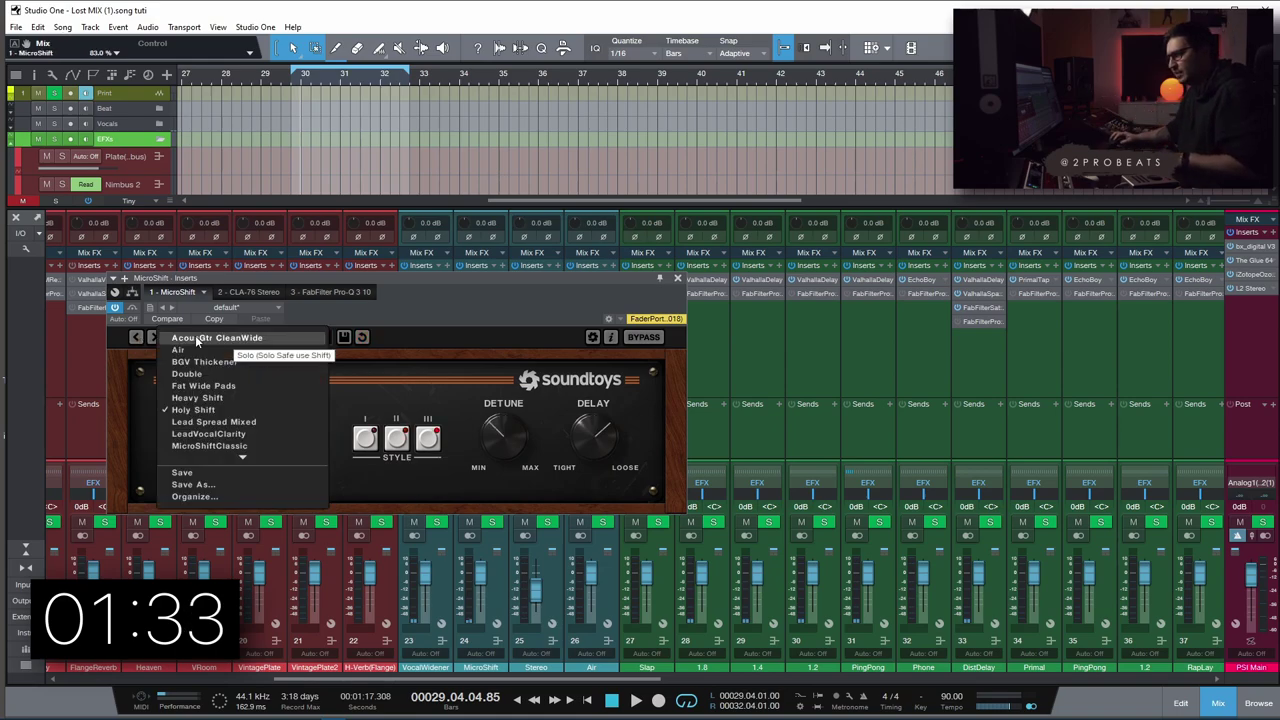
click(224, 424)
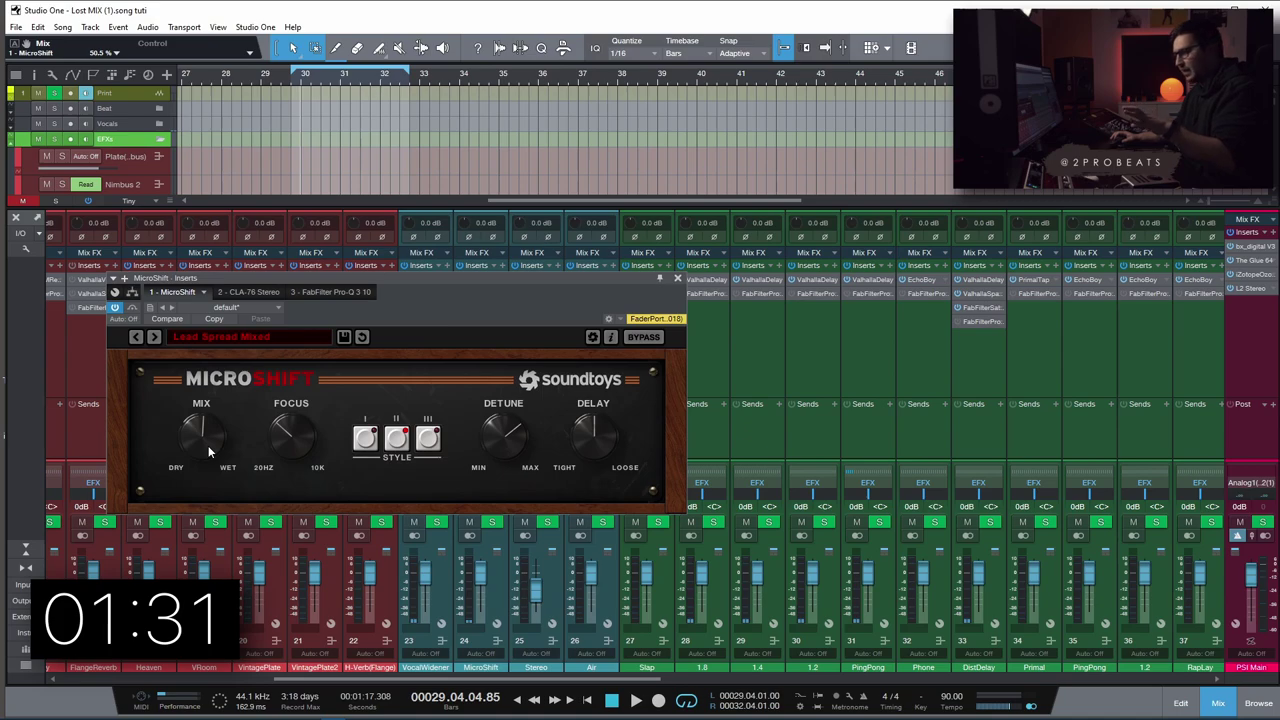
drag(208, 445, 253, 482)
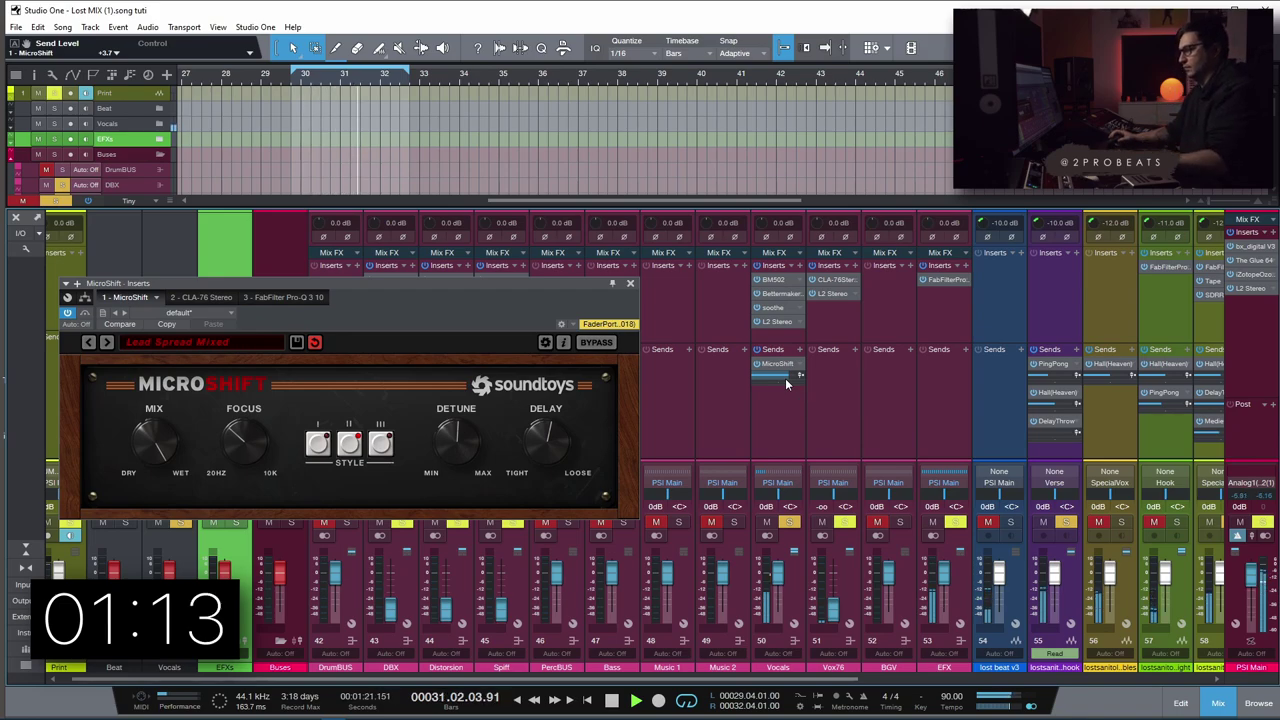
Step: Tweak MicroShift's Focus, Detune and Delay amounts by ear while the loop plays
scroll(254, 441, down, 5)
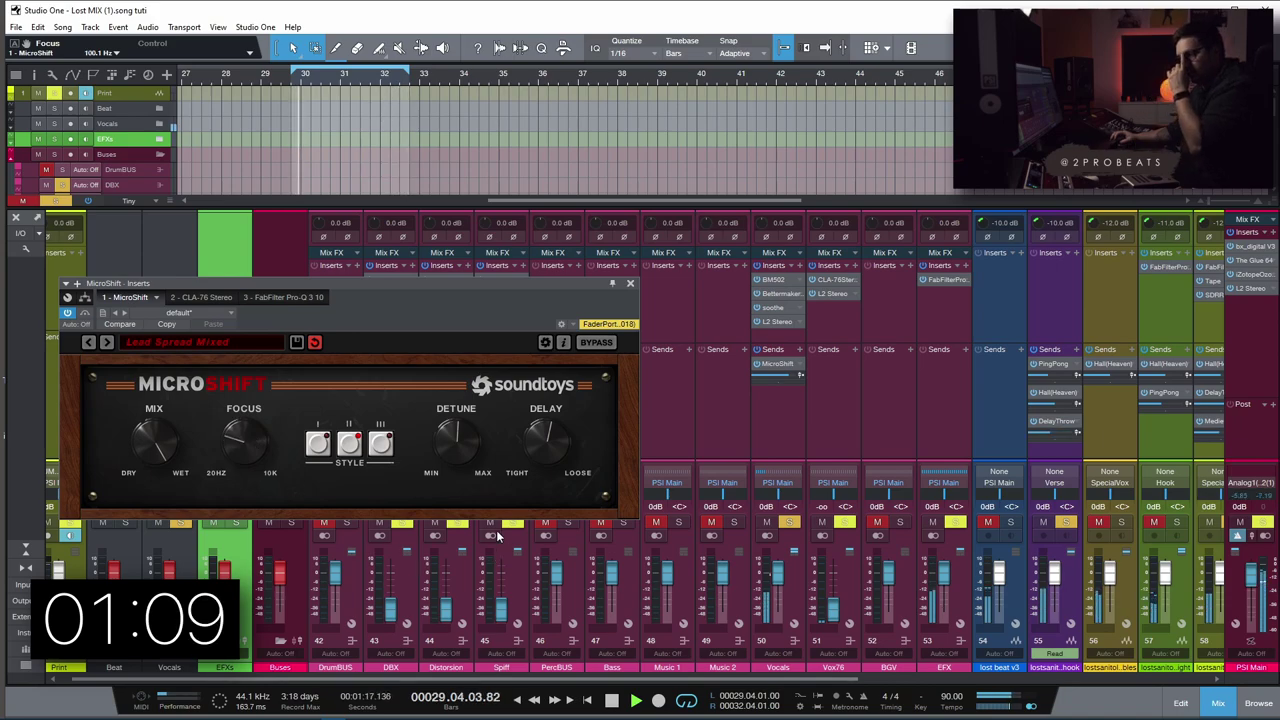
scroll(457, 460, up, 5)
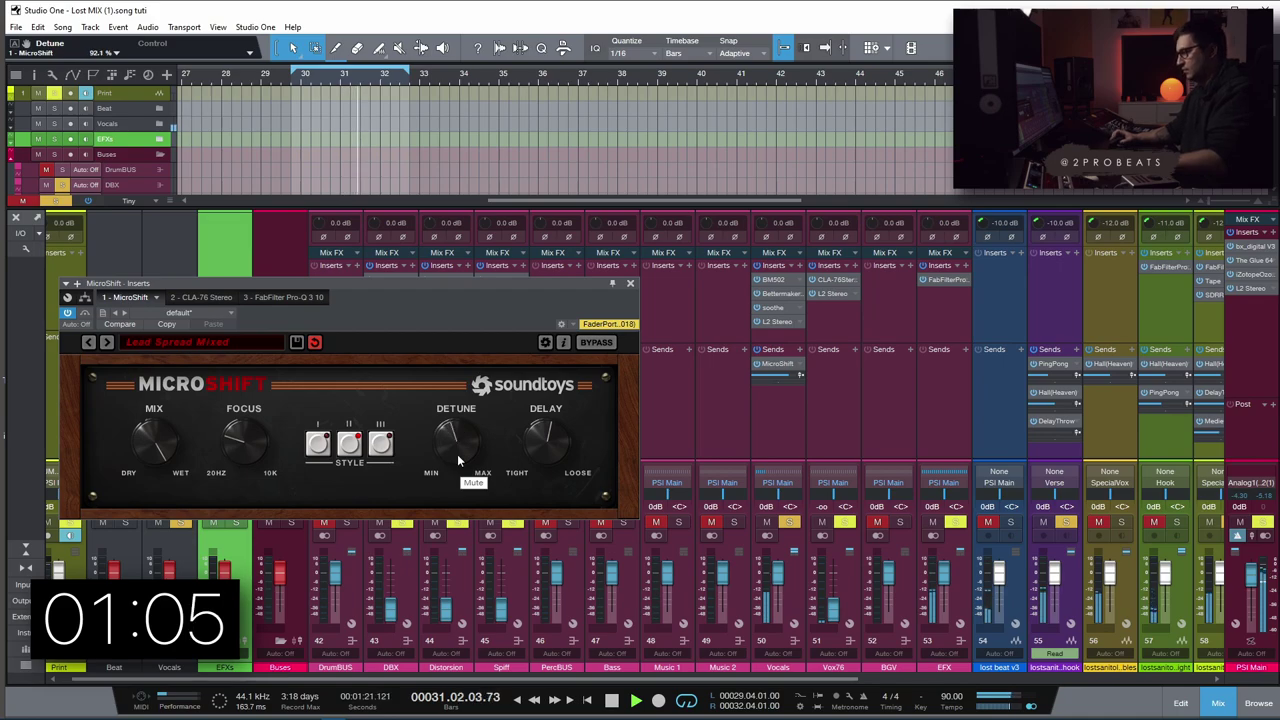
scroll(457, 458, down, 5)
scroll(457, 458, up, 1)
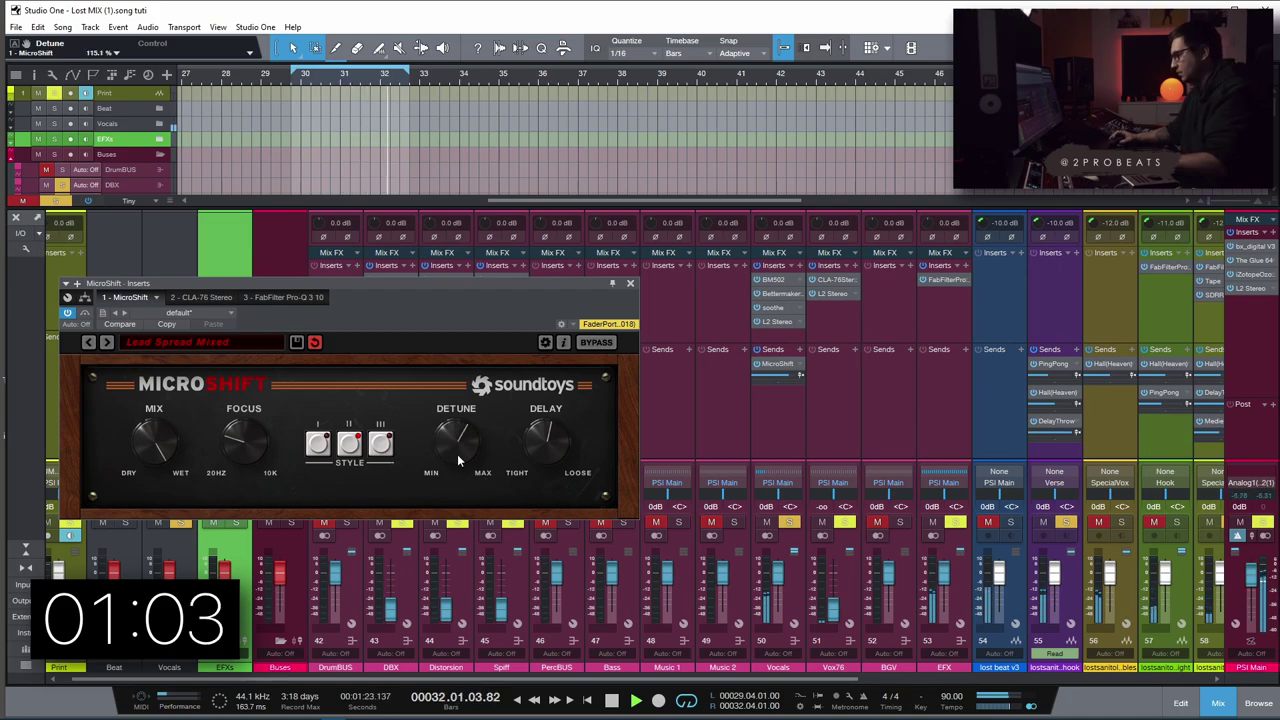
scroll(457, 454, down, 1)
scroll(551, 458, up, 10)
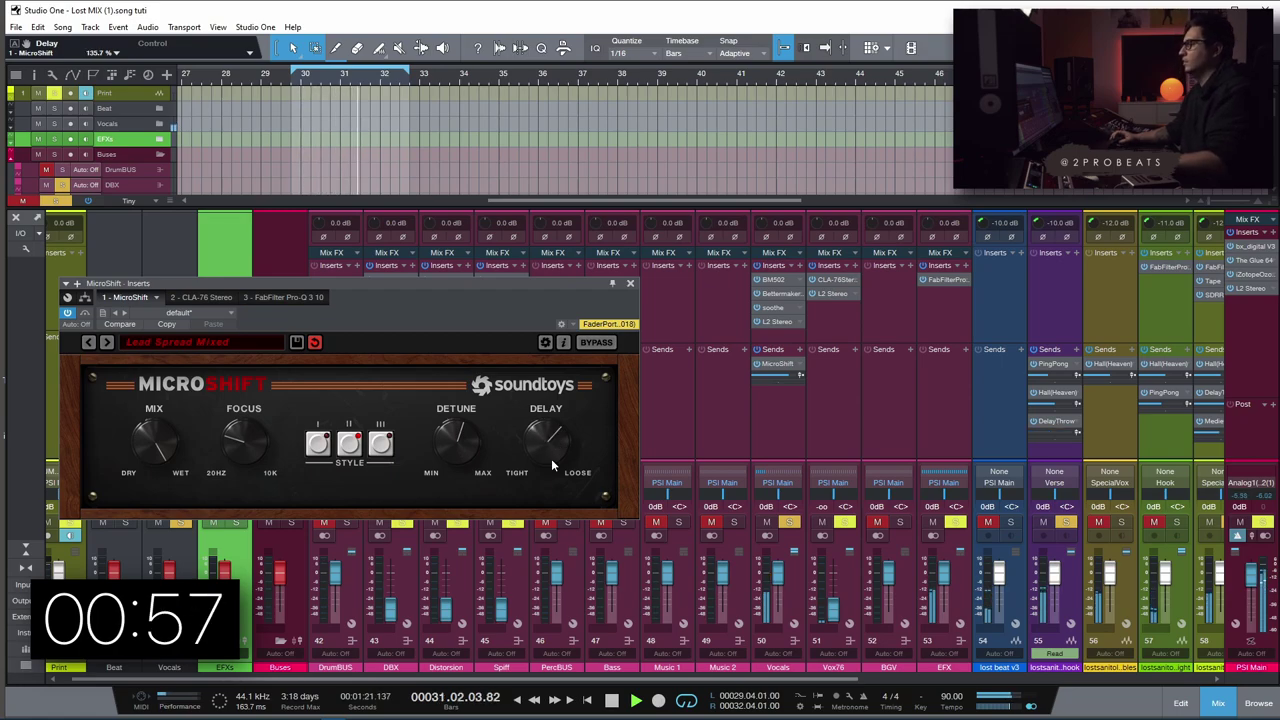
scroll(551, 458, down, 5)
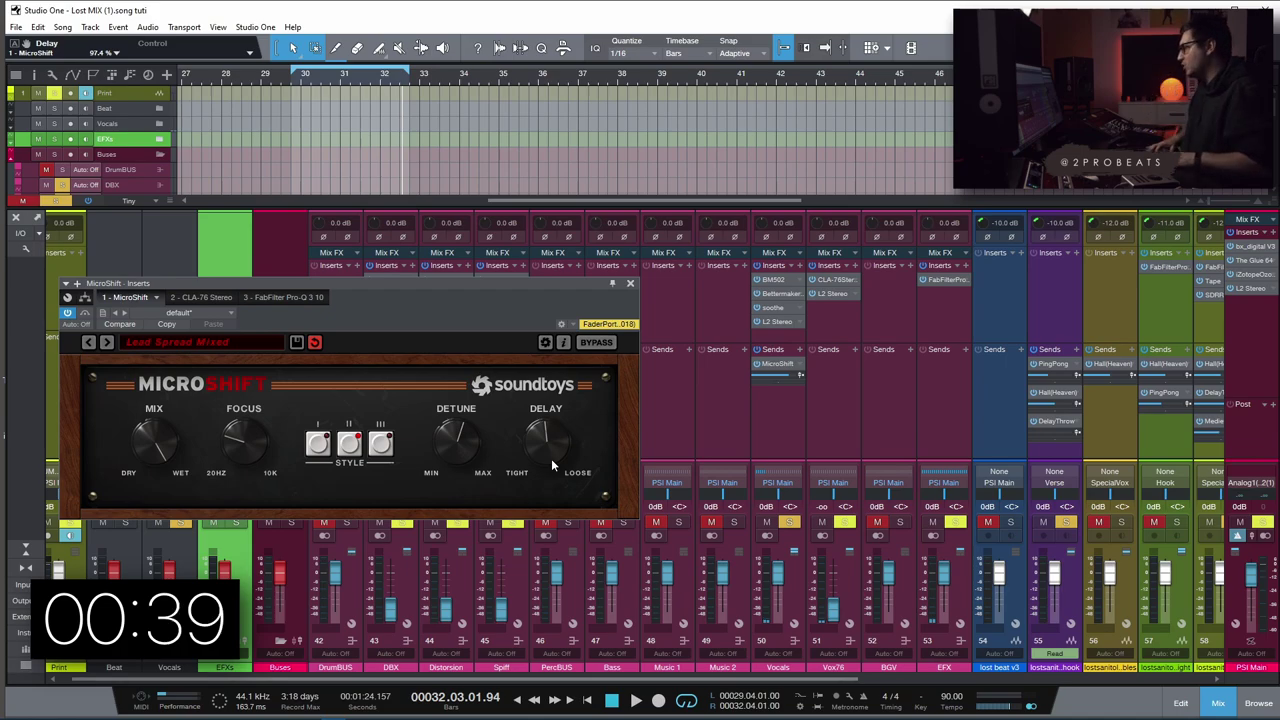
click(188, 297)
Step: Start playback and set the CLA-76 Input to -30
scroll(313, 535, right, 1)
key(space)
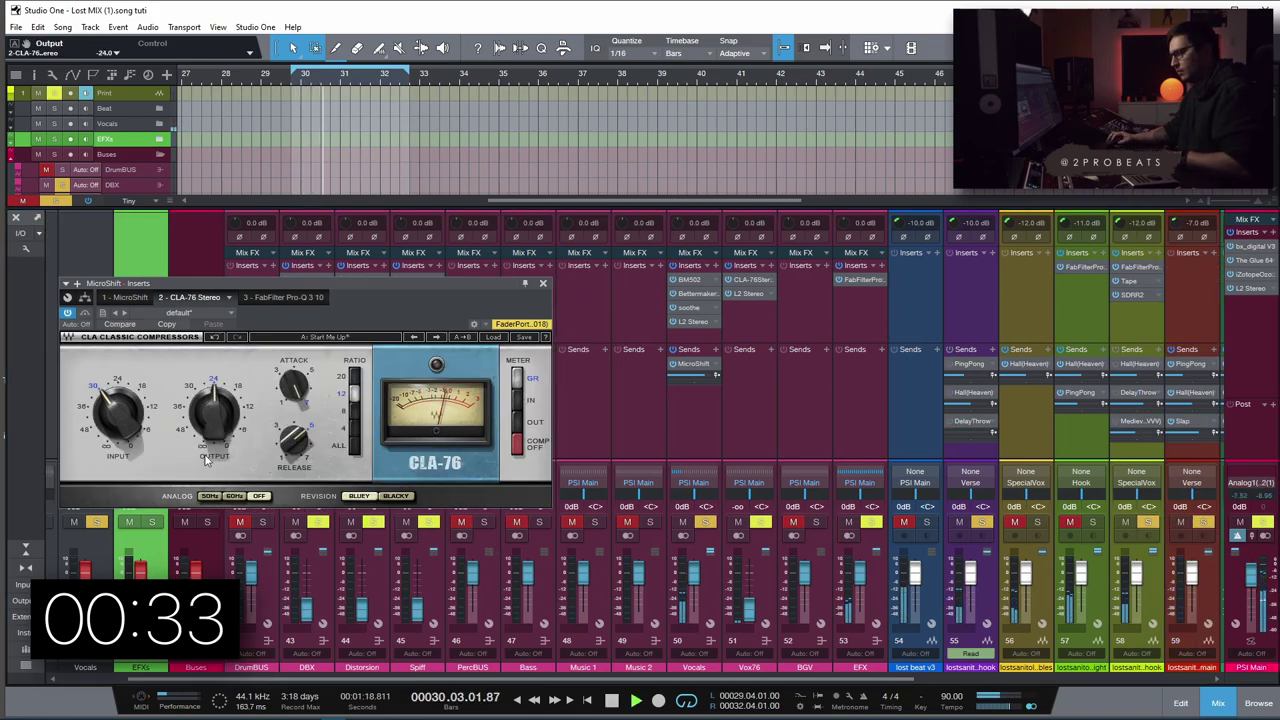
drag(125, 428, 127, 423)
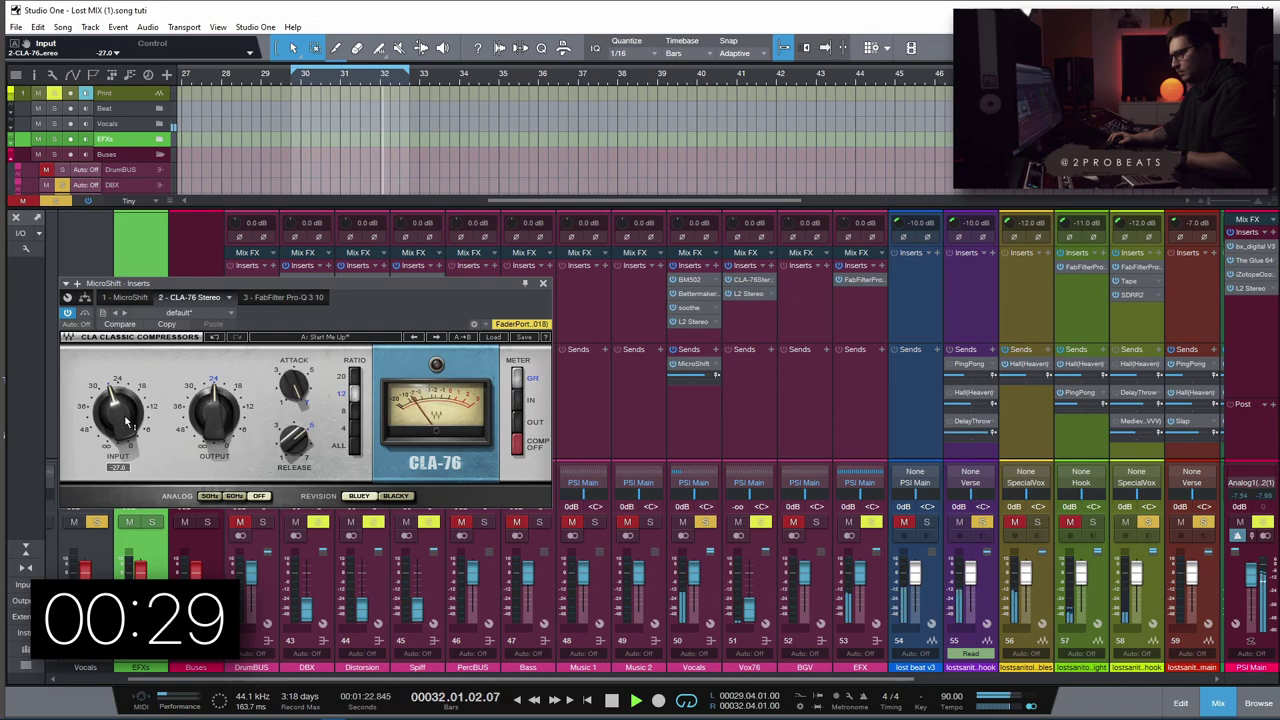
drag(127, 423, 113, 437)
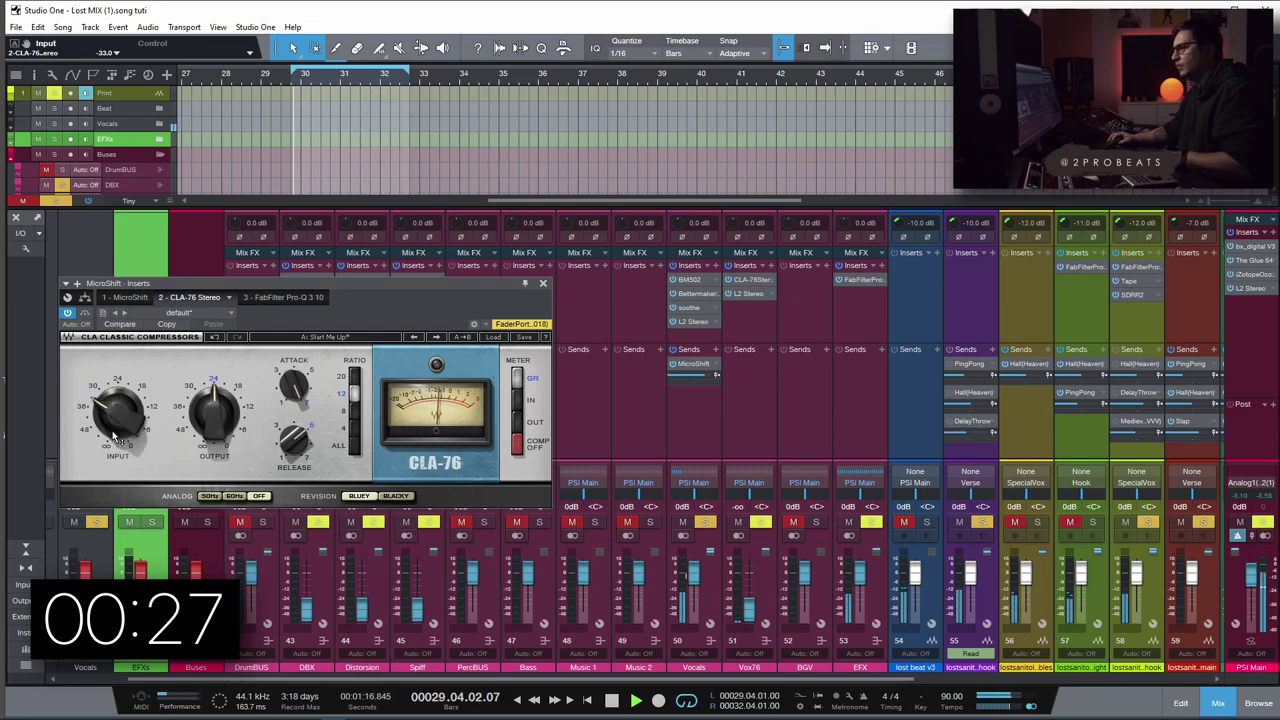
drag(113, 437, 113, 397)
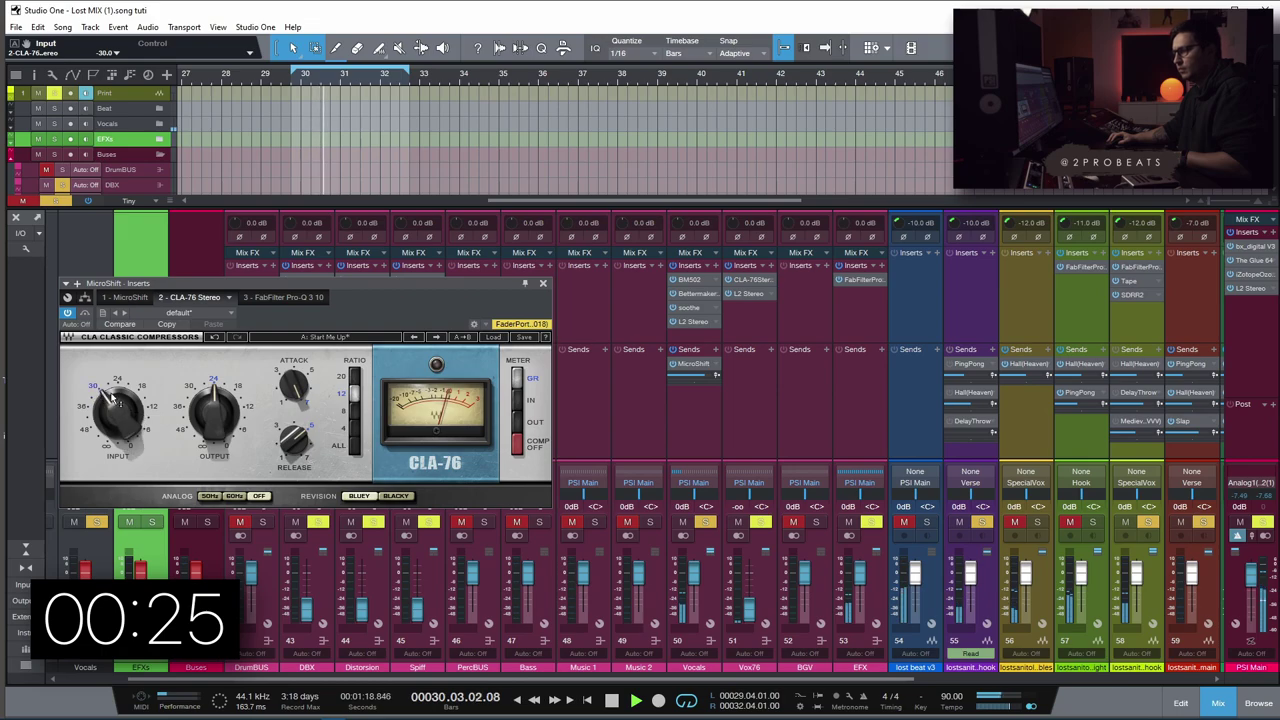
Step: Adjust the CLA-76 release, lower Output to -30, and restart playback
drag(310, 456, 312, 452)
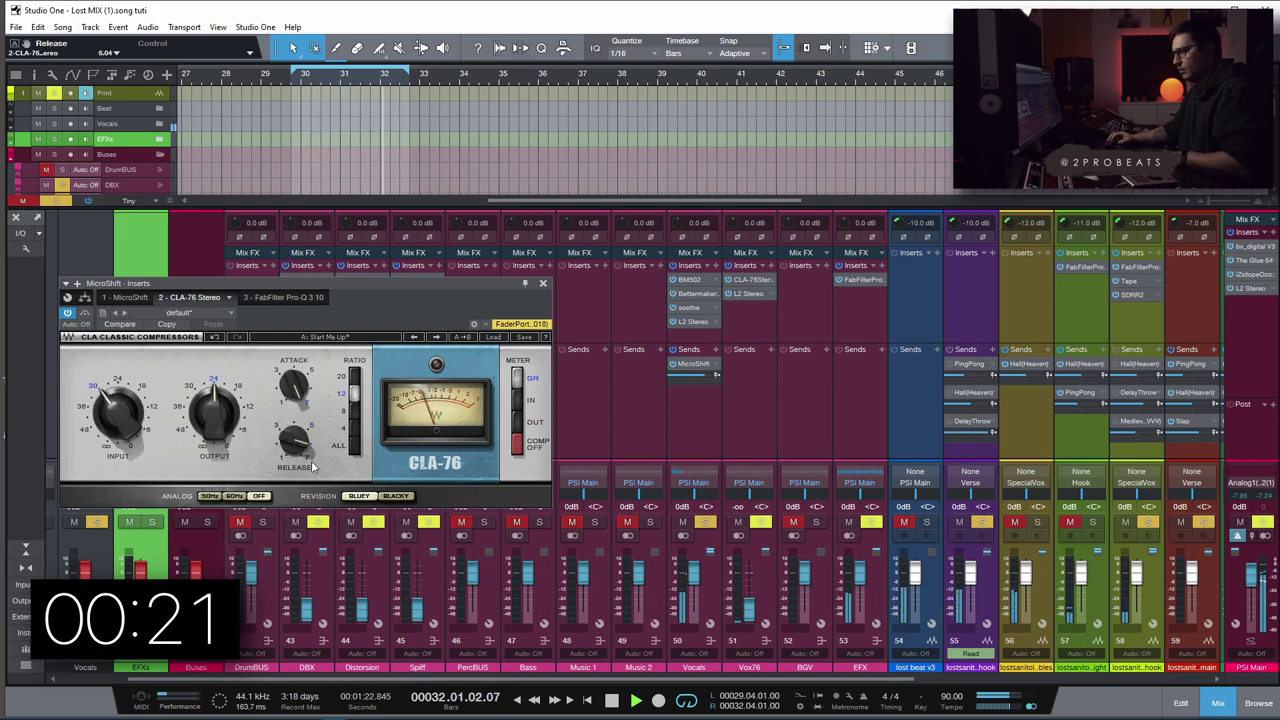
drag(200, 396, 180, 420)
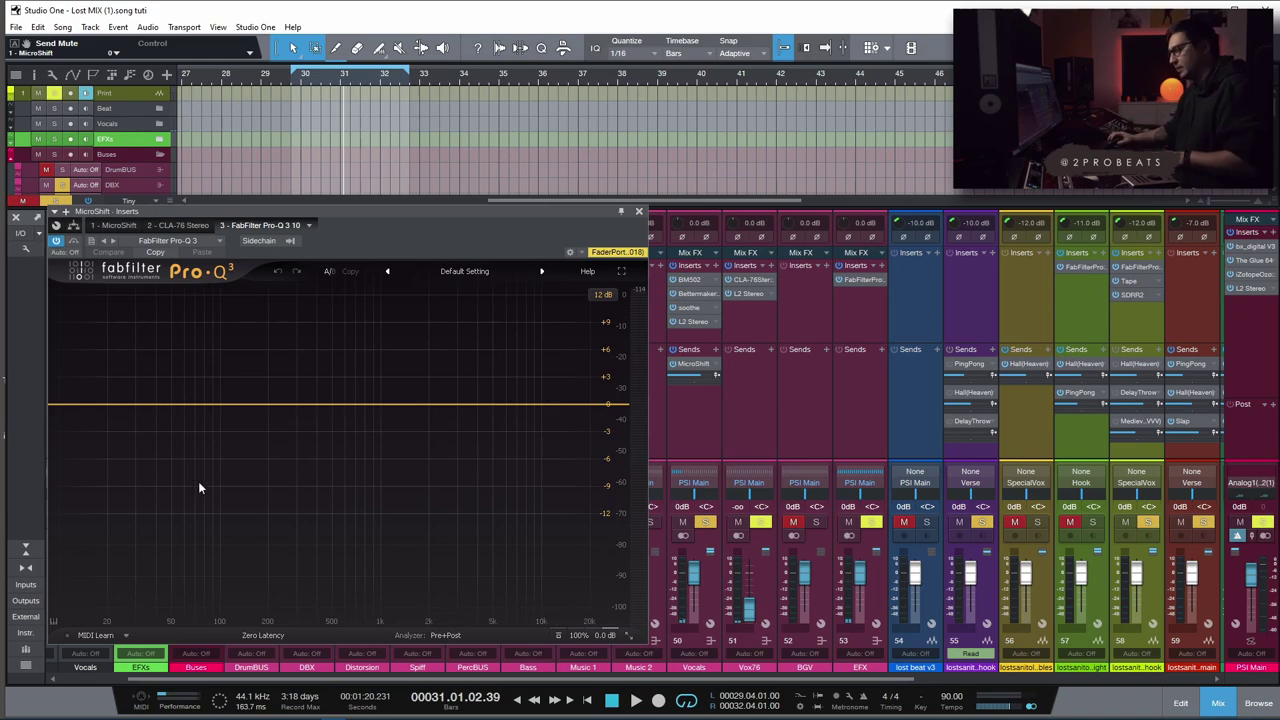
key(space)
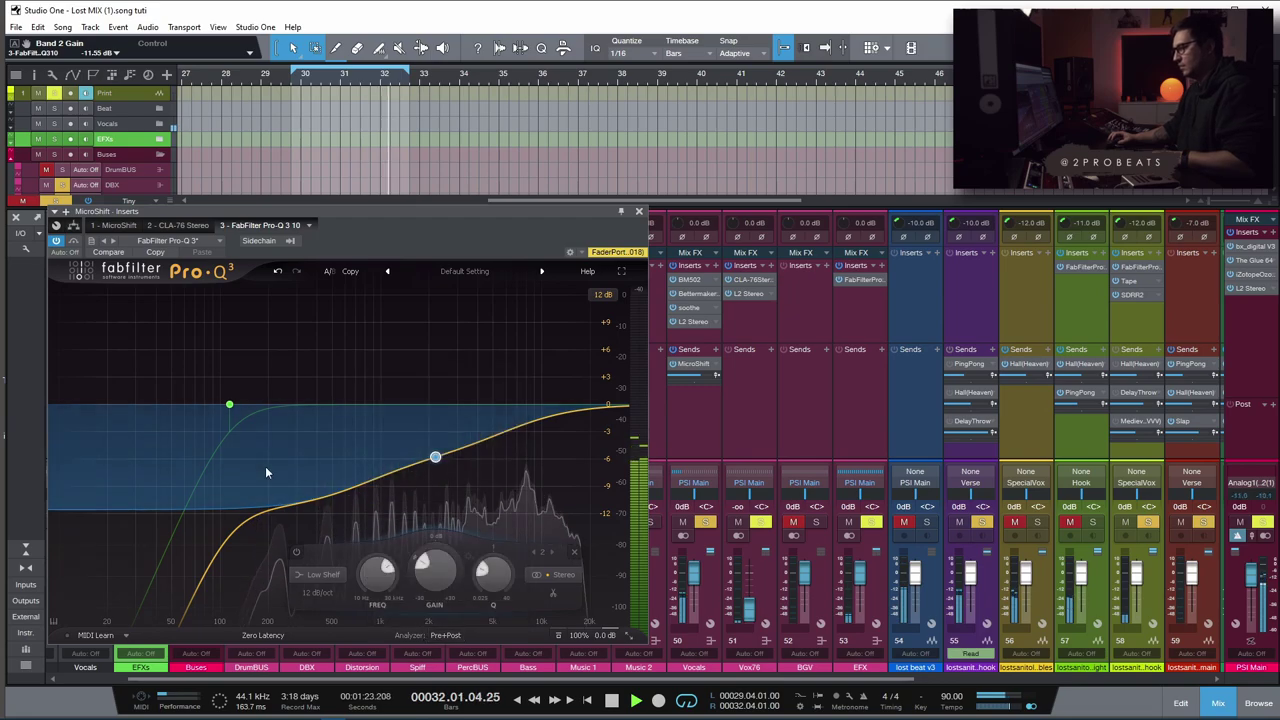
Step: Add a Pro-Q 3 bell near 783 Hz cutting -7.6 dB, then close the EQ
drag(369, 484, 372, 267)
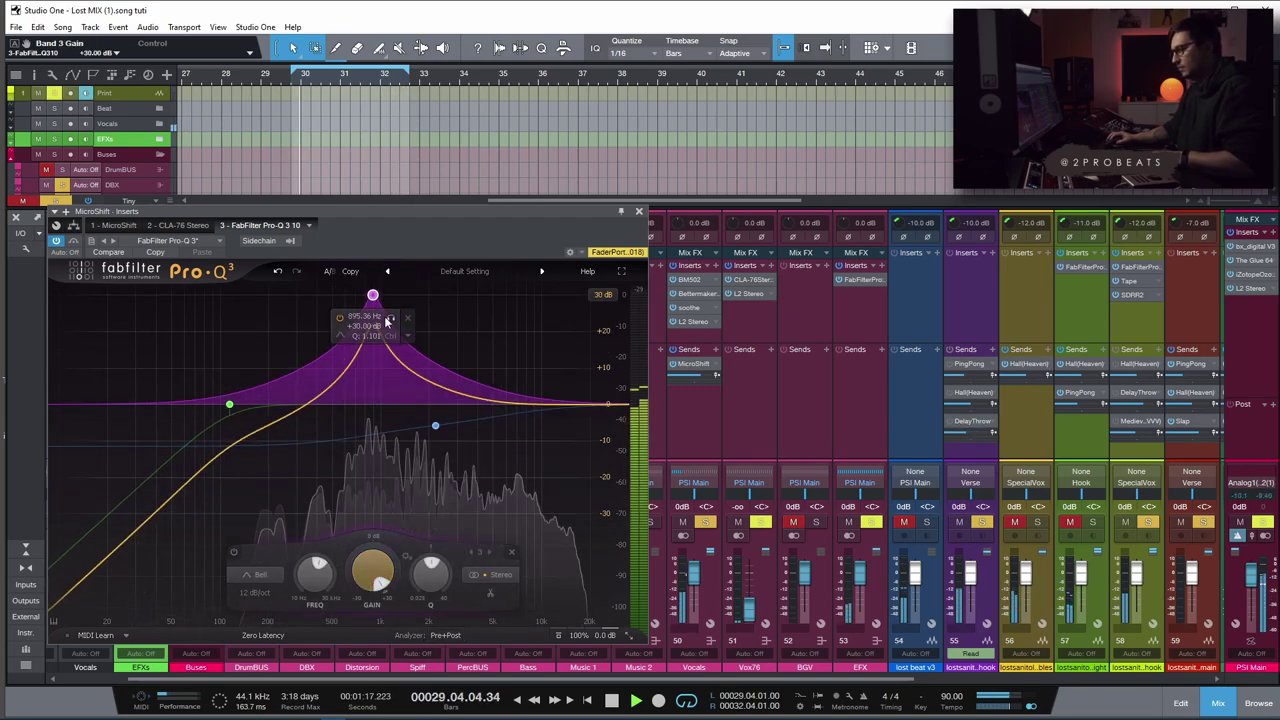
mouse_move(389, 318)
mouse_down()
mouse_move(345, 318)
mouse_move(376, 320)
mouse_up()
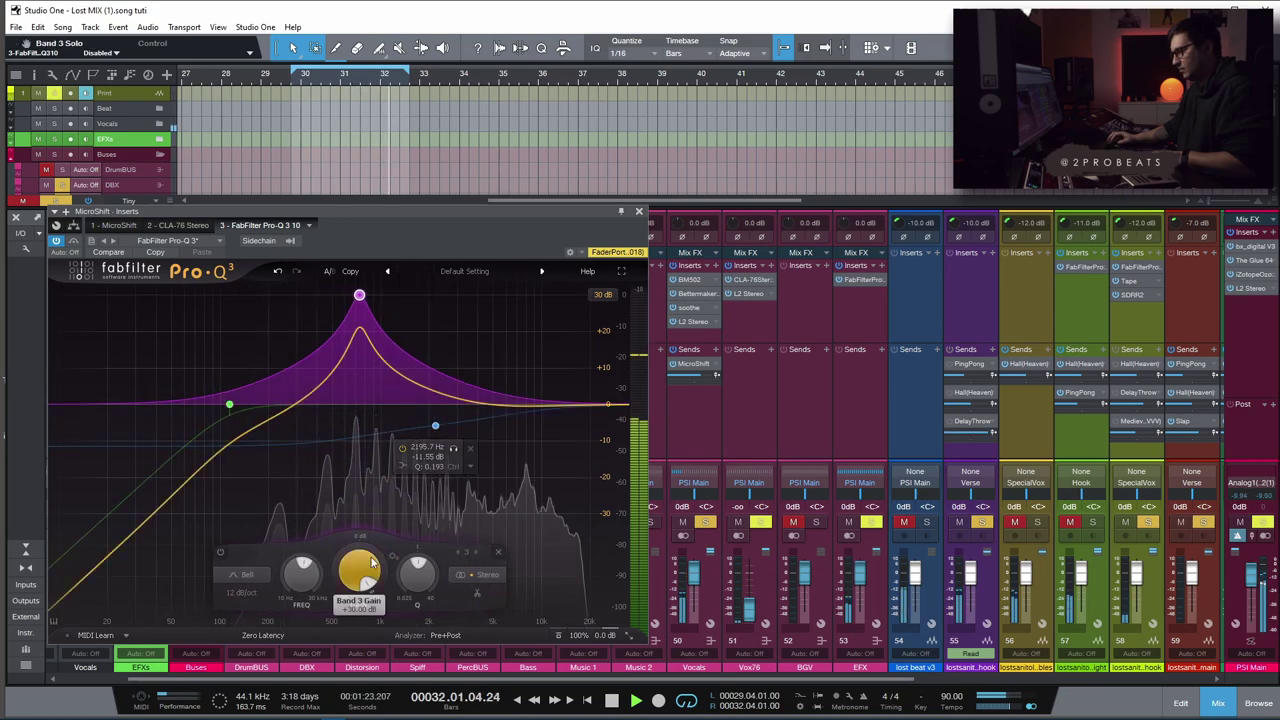
drag(372, 565, 338, 680)
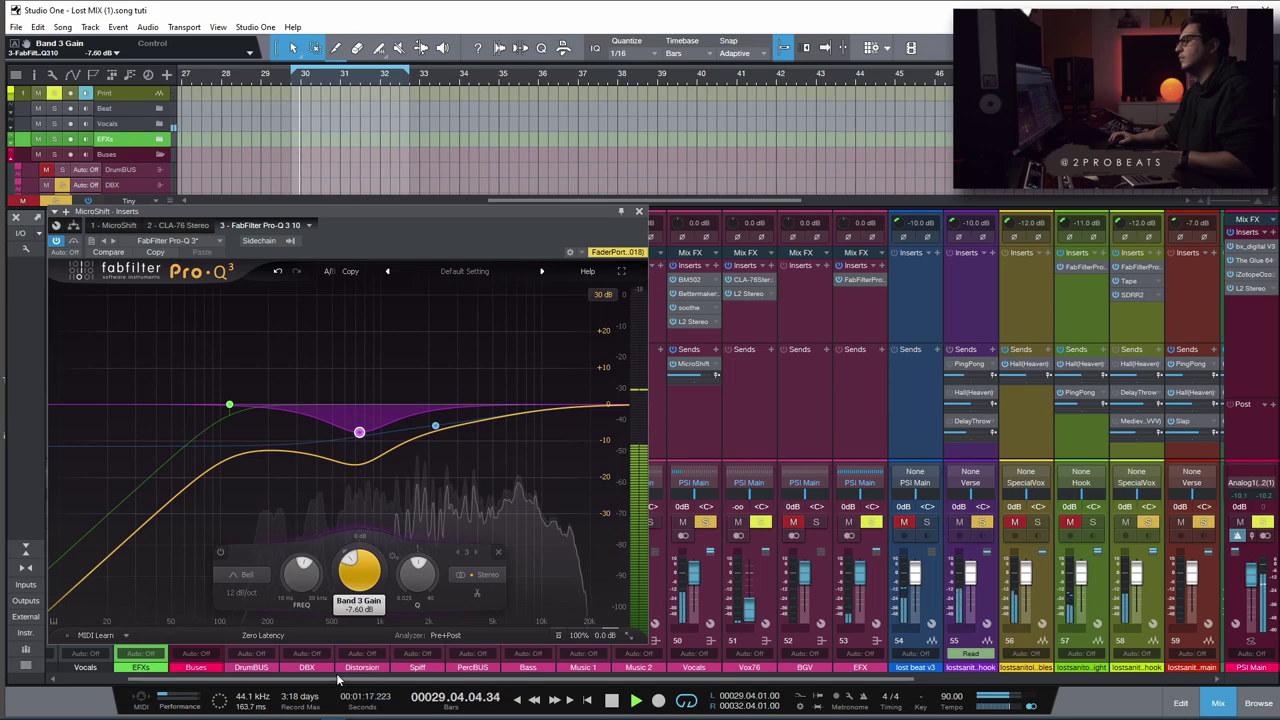
click(639, 211)
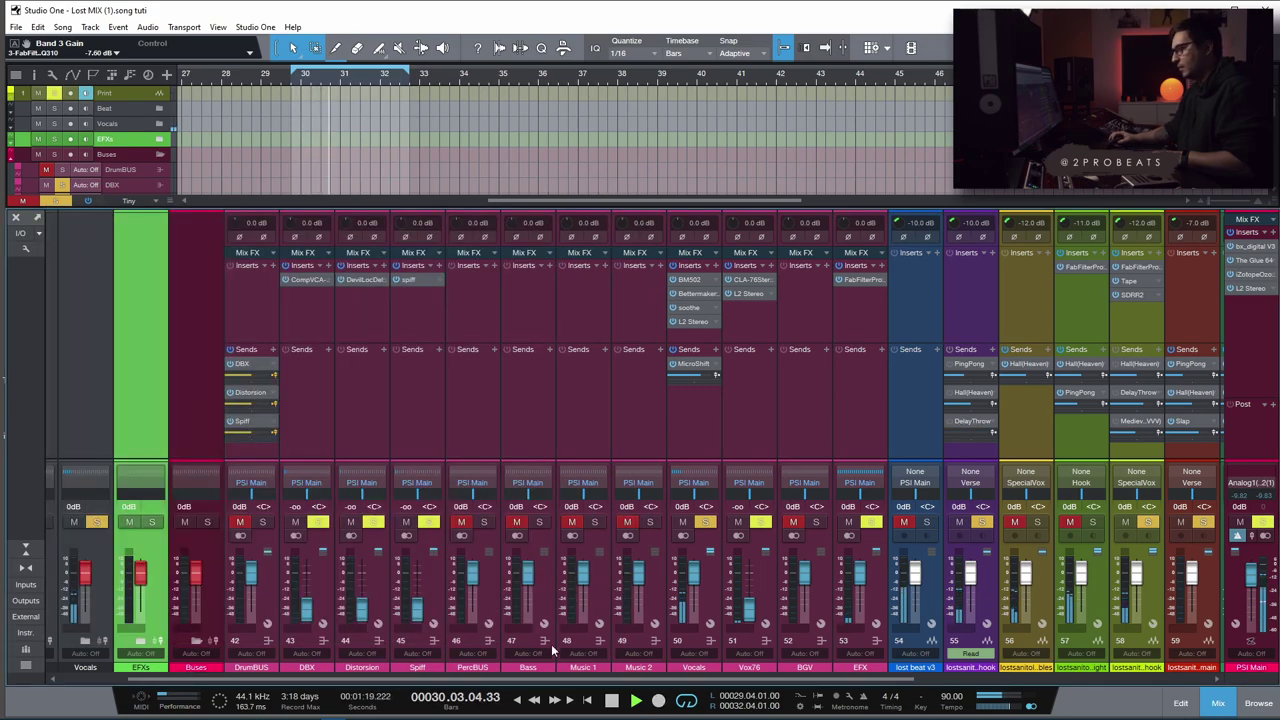
double_click(695, 366)
Step: Rebalance the CLA-76 Output to -36.0 and solo the Vocals channel
click(192, 297)
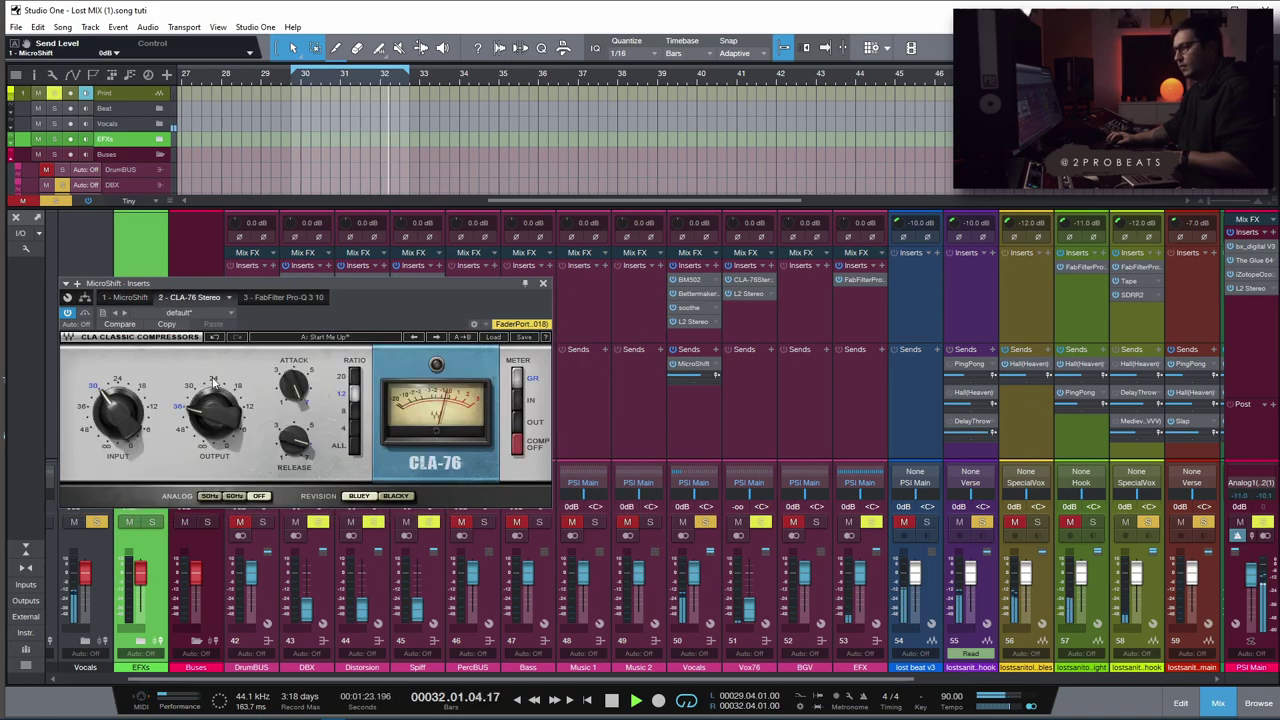
drag(213, 383, 224, 415)
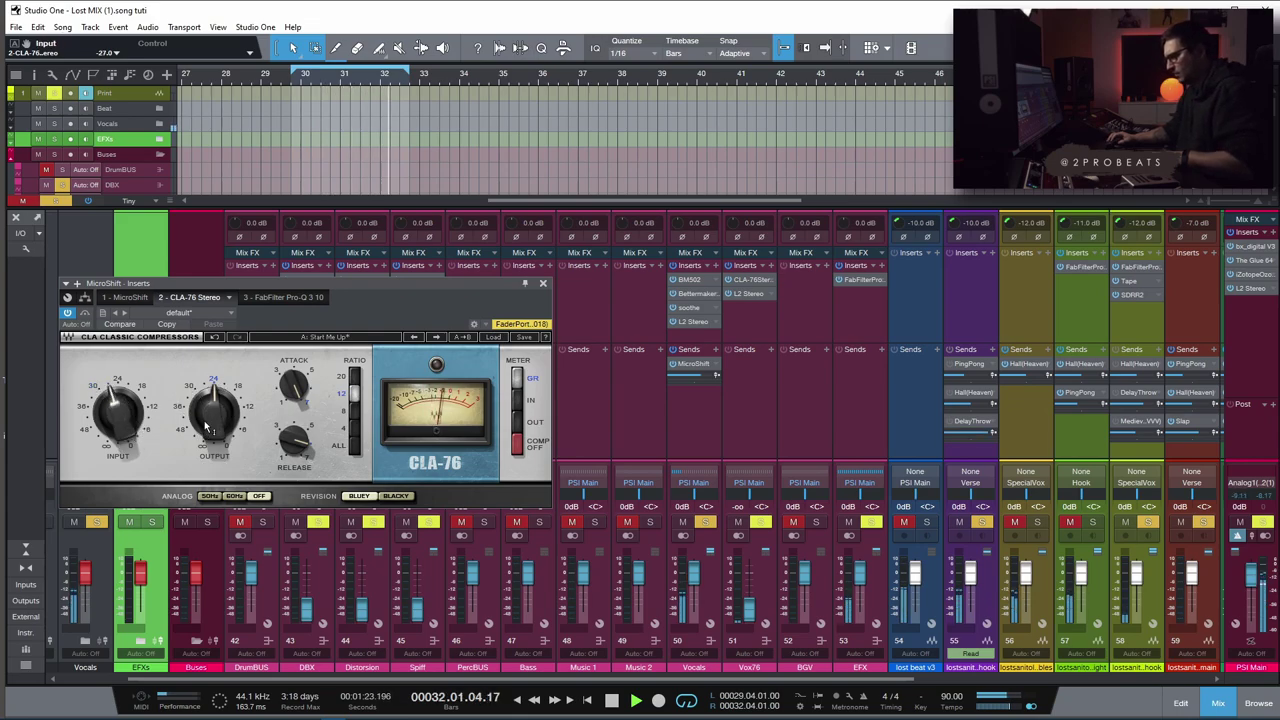
mouse_move(207, 428)
mouse_down()
mouse_move(196, 393)
mouse_move(213, 450)
mouse_up()
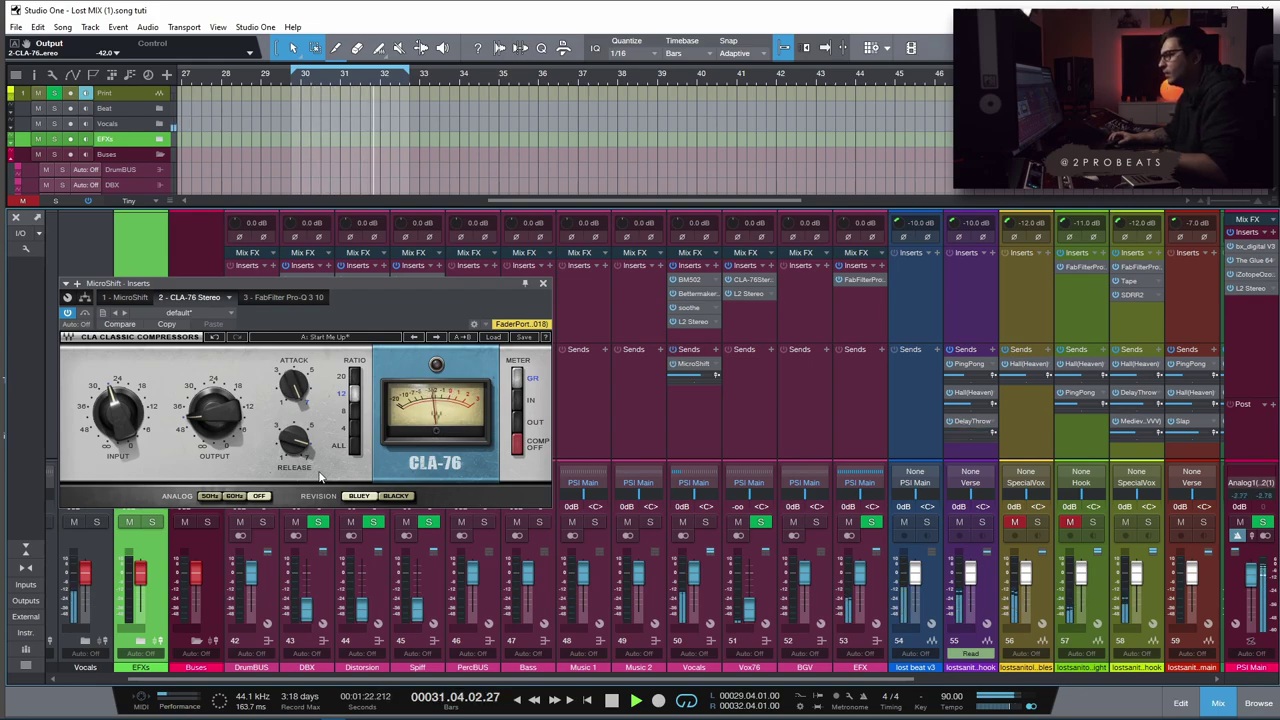
click(705, 522)
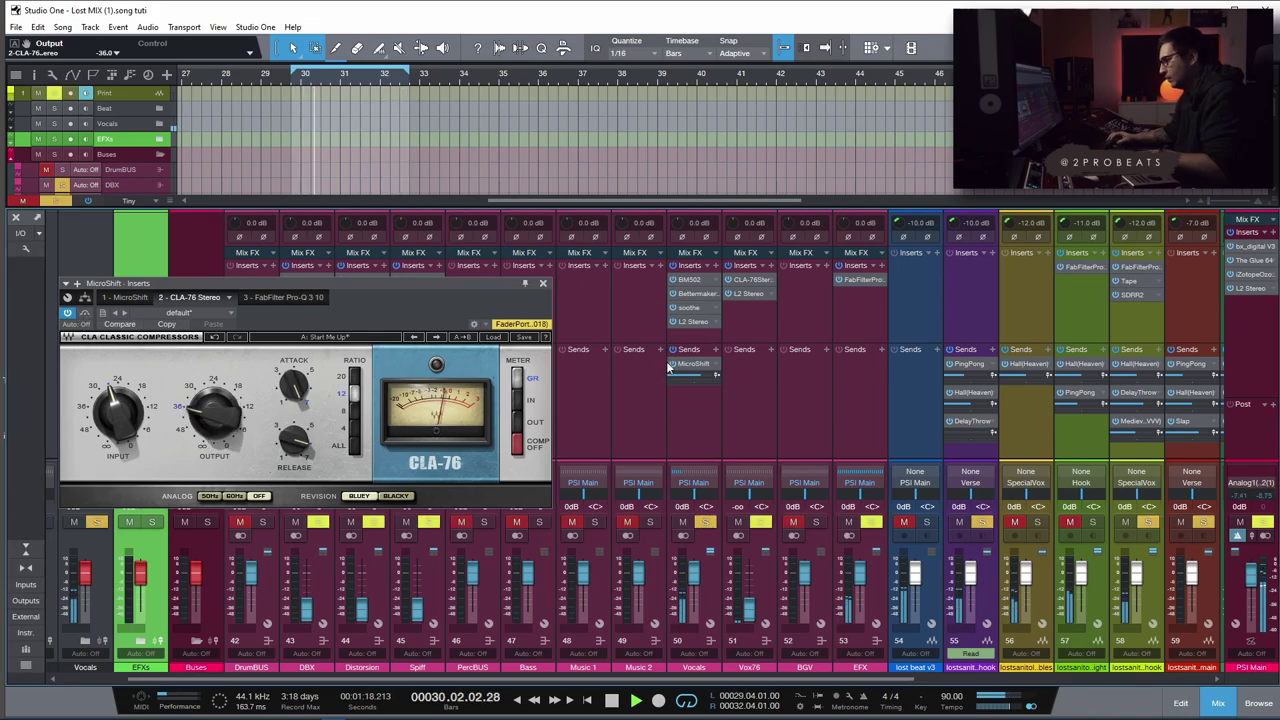